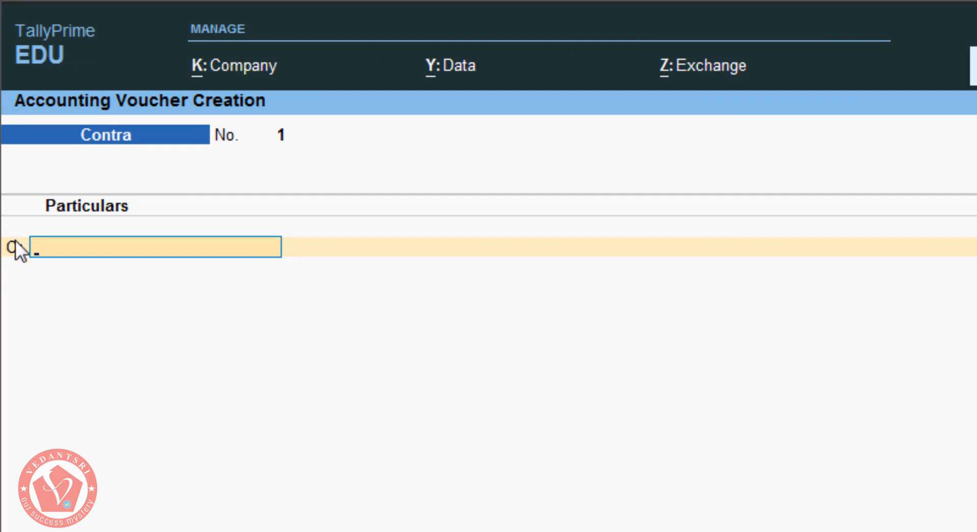
- Check the credit line of exercise 1 in the WordPad notes, and choose Cash as the credit ledger in the TallyPrime contra voucher
key(alt+Tab)
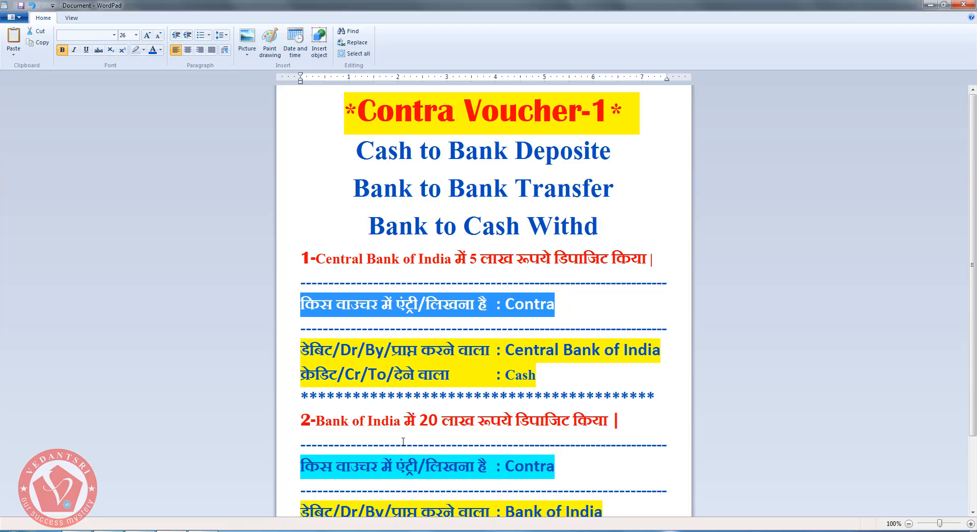
click(402, 374)
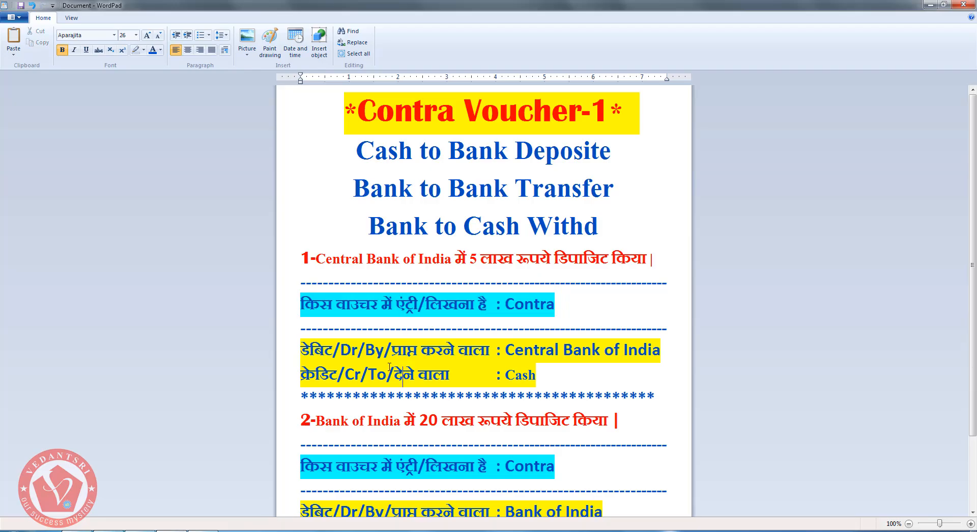
drag(347, 374, 401, 374)
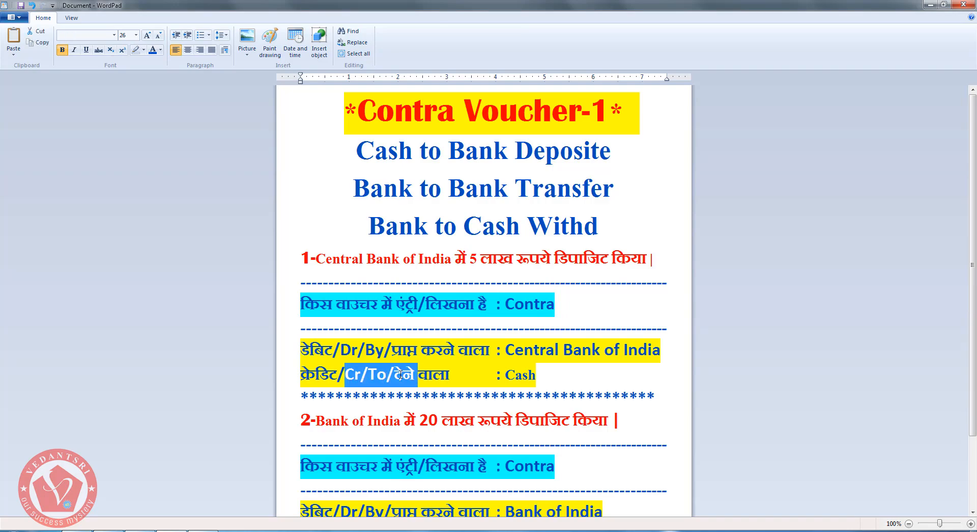
key(alt+Tab)
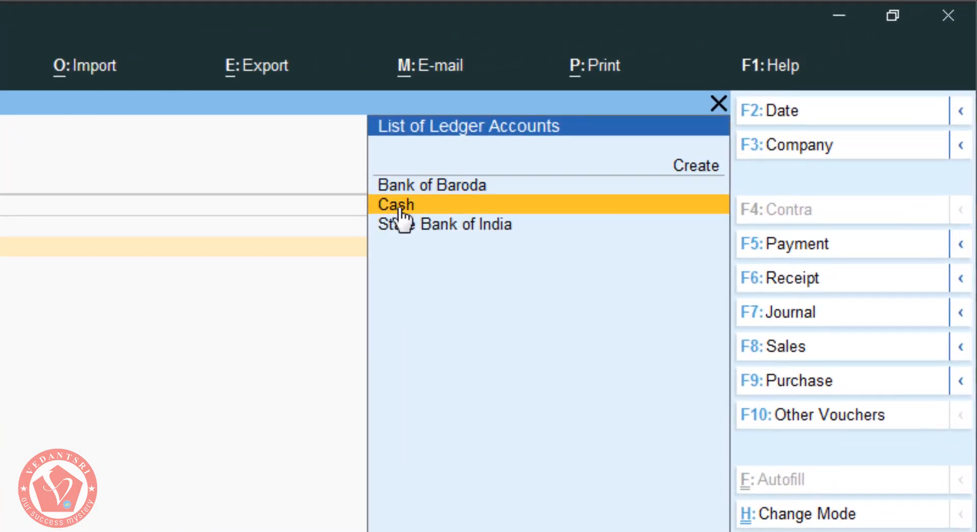
click(399, 206)
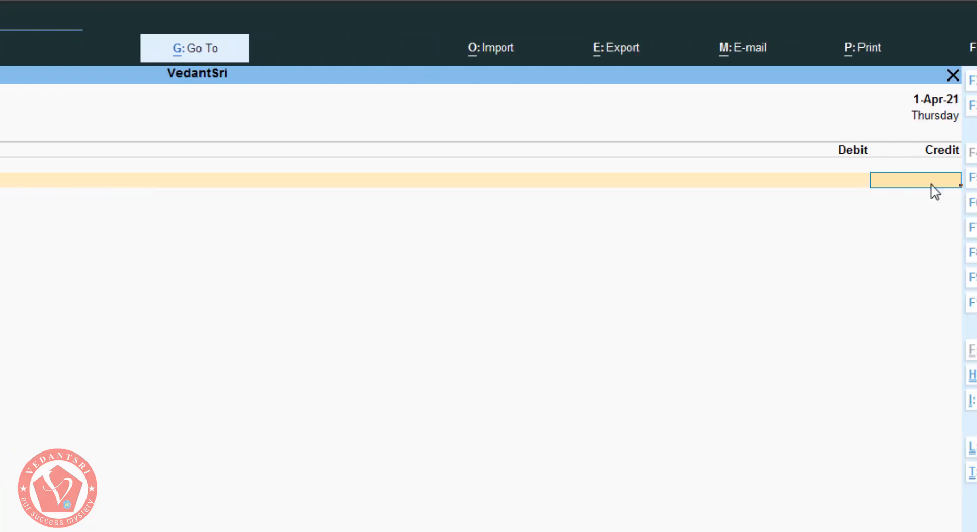
- Look up exercise 1's deposit amount in the WordPad notes and enter 500000 as the Cash credit amount in TallyPrime
click(166, 524)
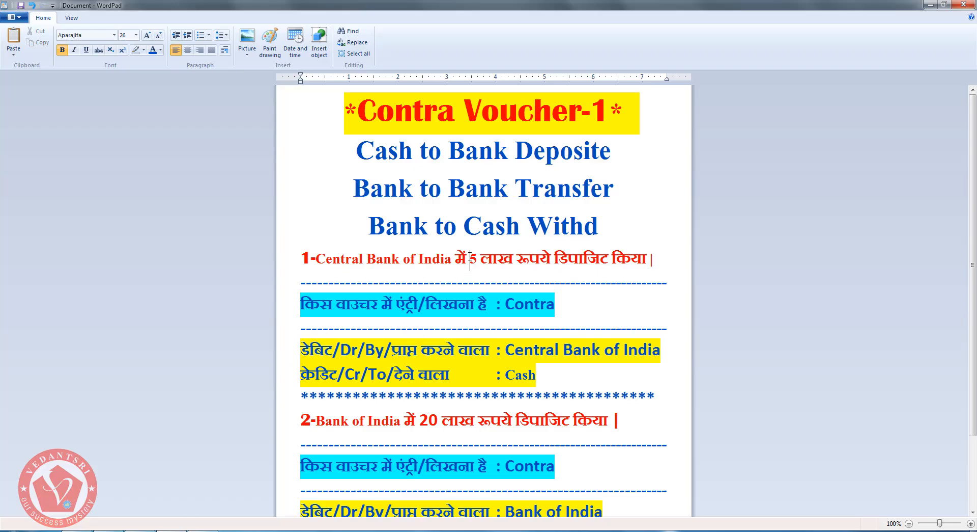
drag(470, 259, 515, 254)
drag(312, 258, 508, 254)
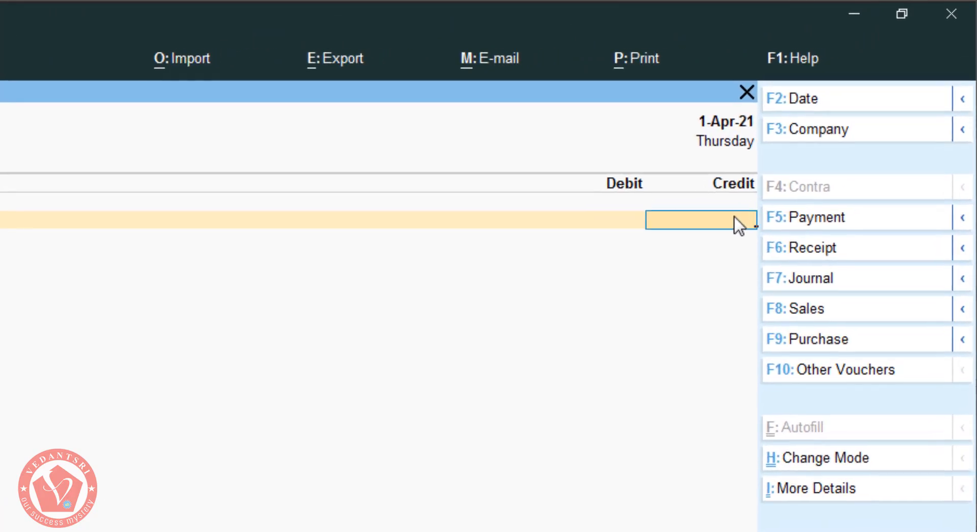
text(500000)
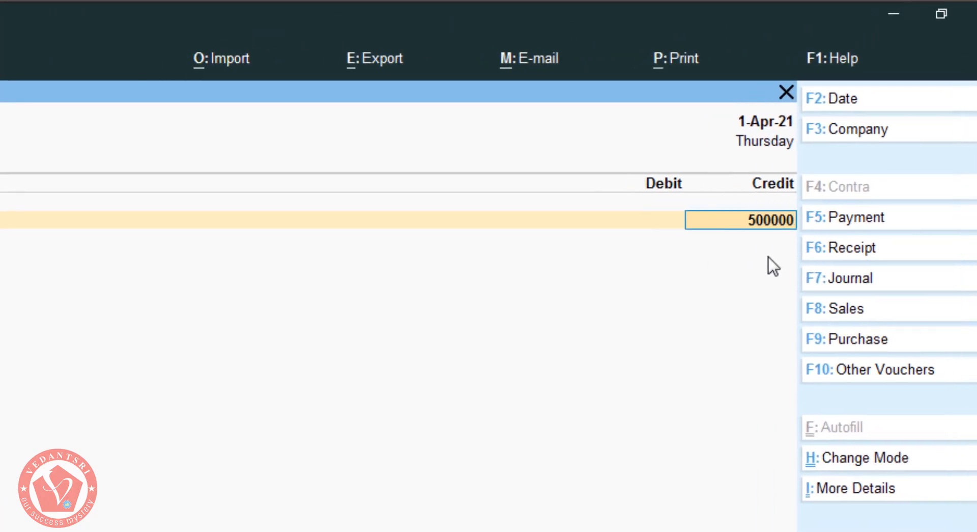
key(Return)
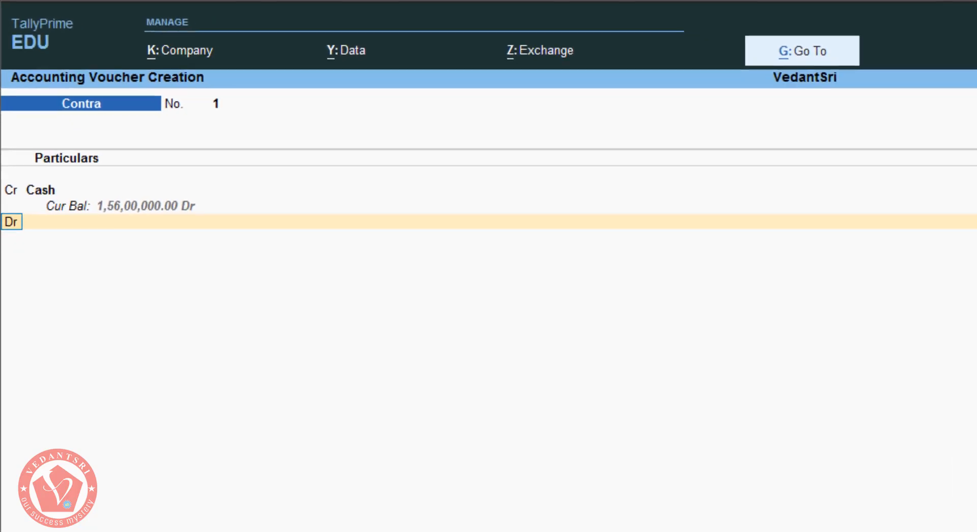
- Re-read the deposit amount and receiving bank of exercise 1 in the WordPad notes, and return to the TallyPrime voucher
click(203, 530)
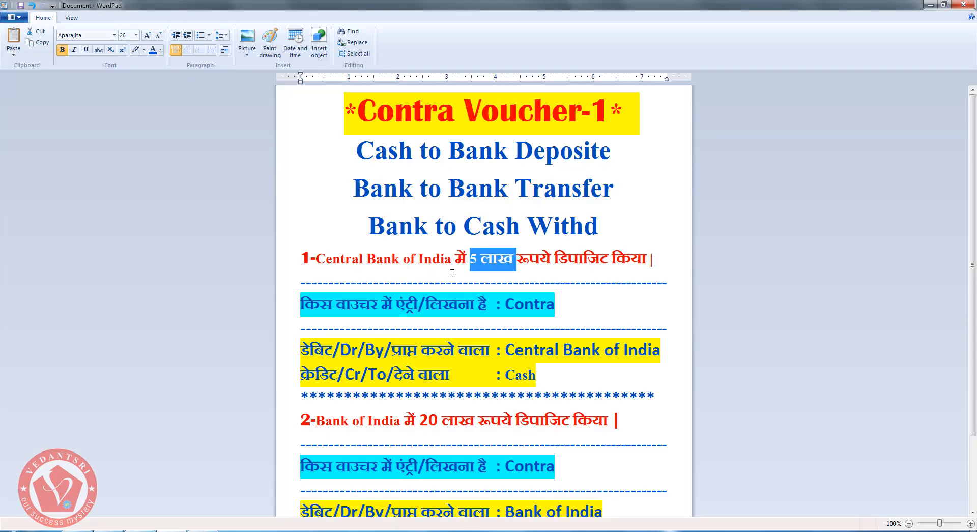
click(483, 267)
drag(470, 261, 532, 264)
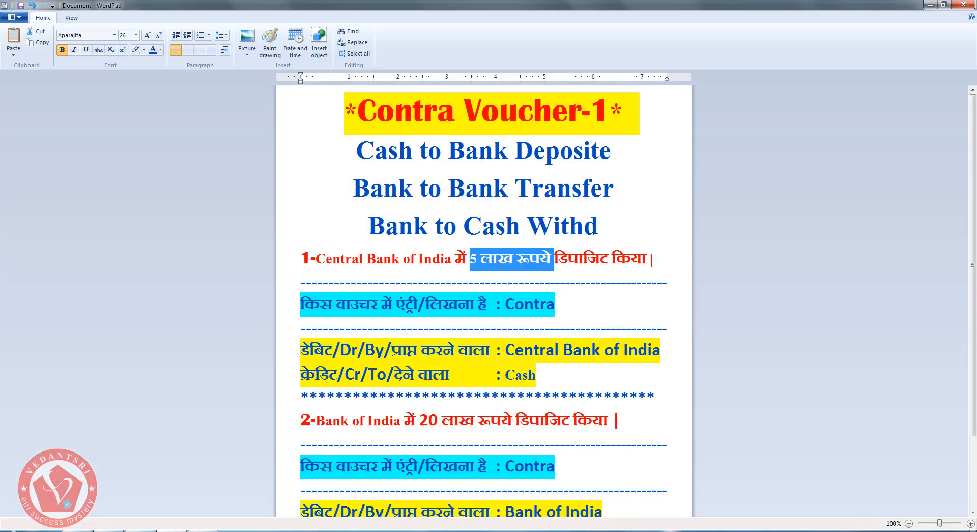
drag(451, 260, 315, 261)
click(202, 530)
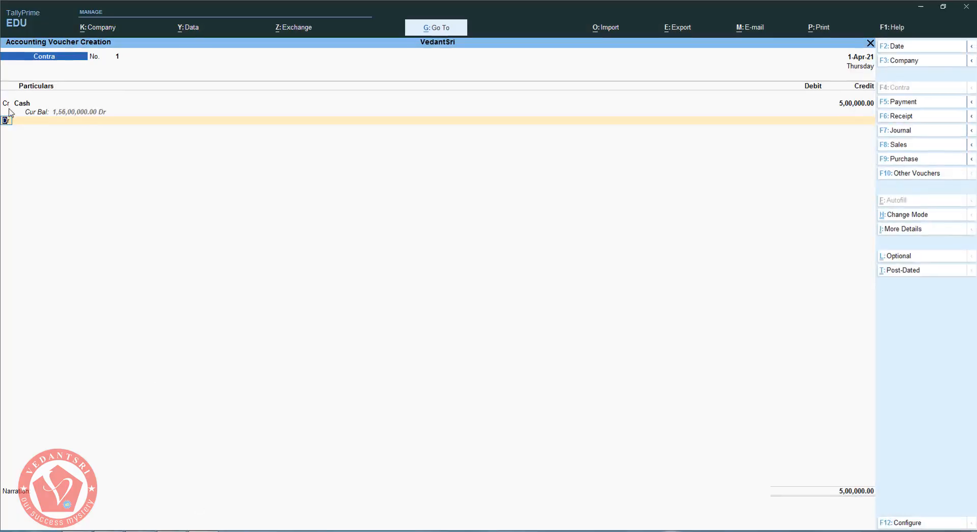
- Start creating a new ledger from the voucher's debit line and name it Central Bank of India
key(Return)
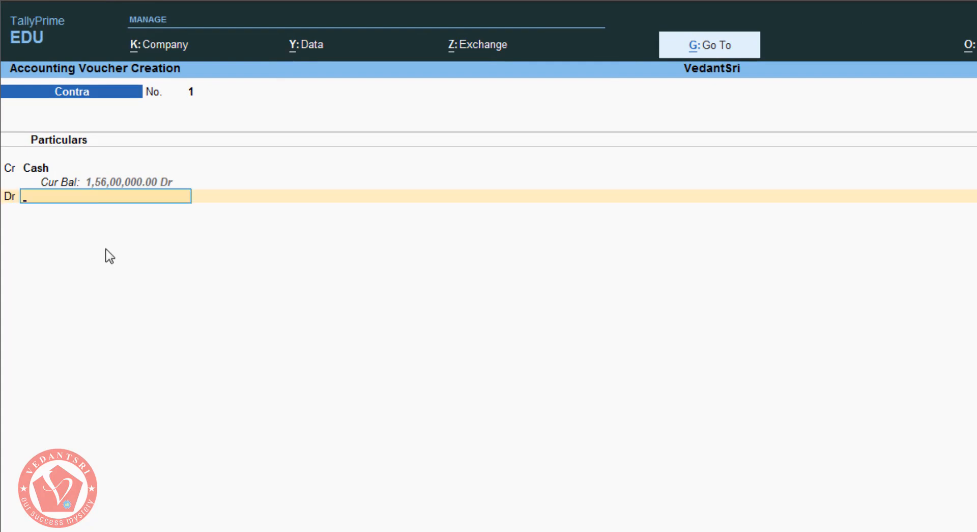
key(alt+c)
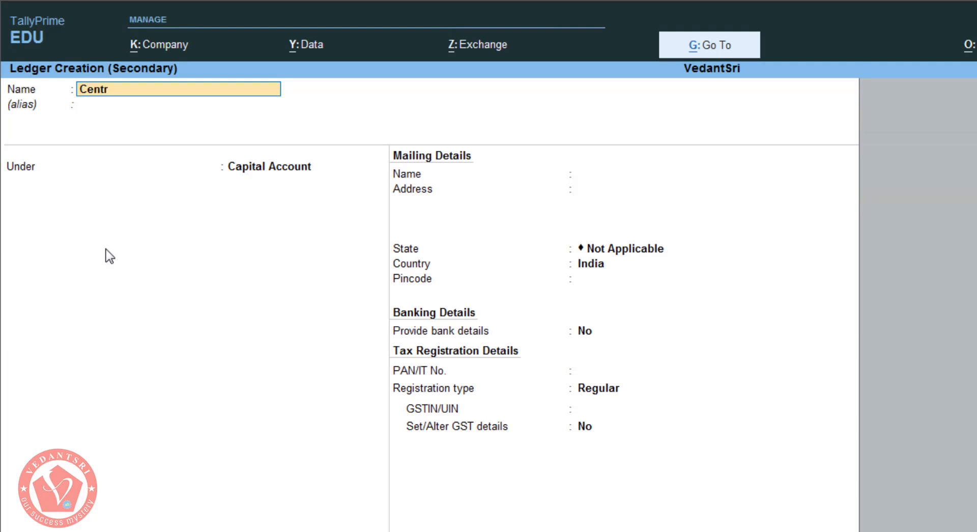
text(Central bank)
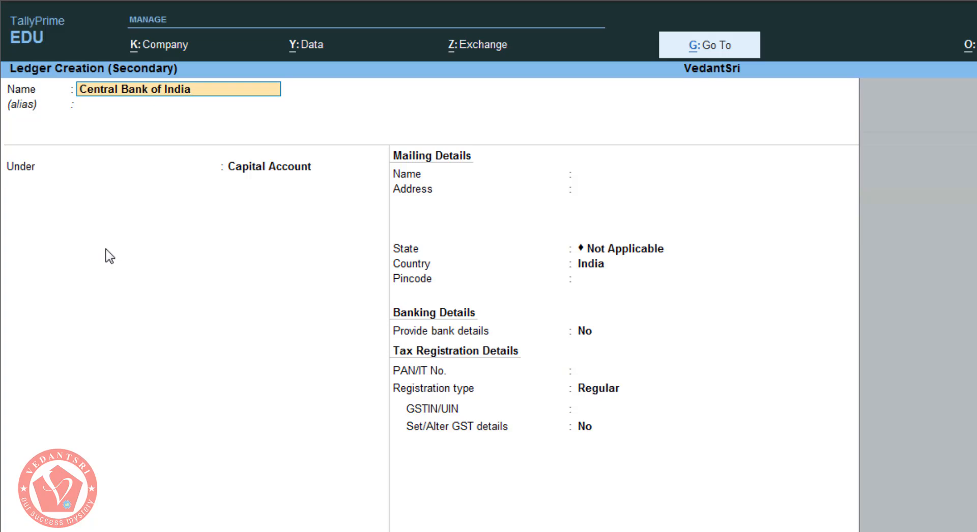
text( of India)
key(Return)
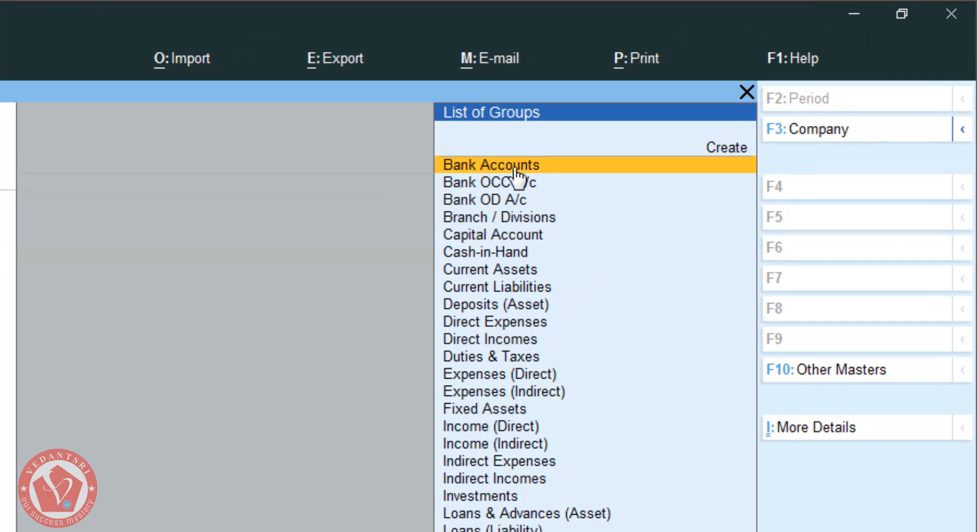
- Place the new ledger under the Bank Accounts group, leave its account number blank, and save it
click(492, 235)
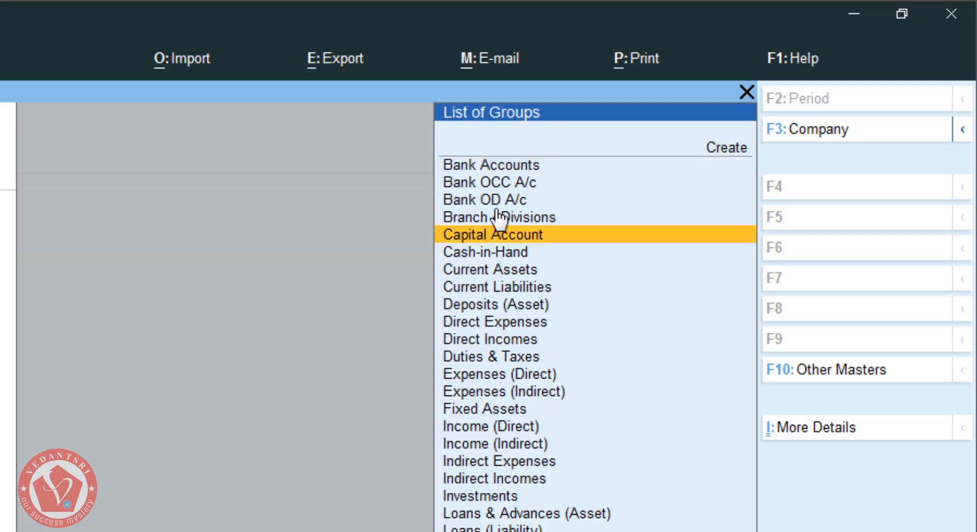
click(492, 165)
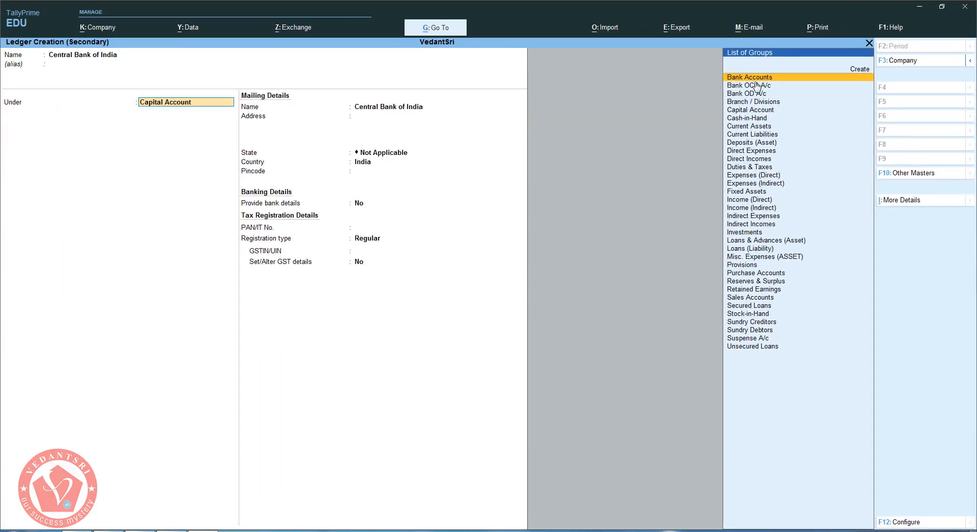
click(807, 87)
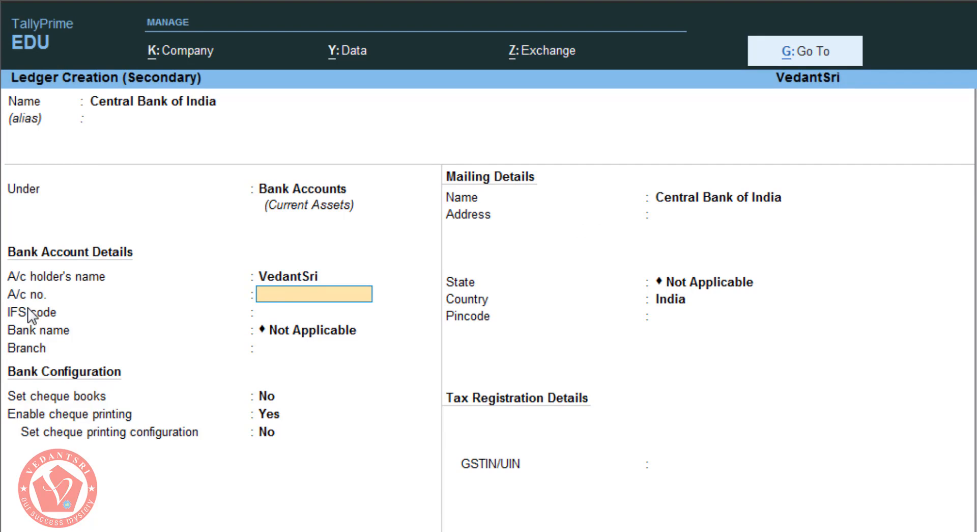
key(Return)
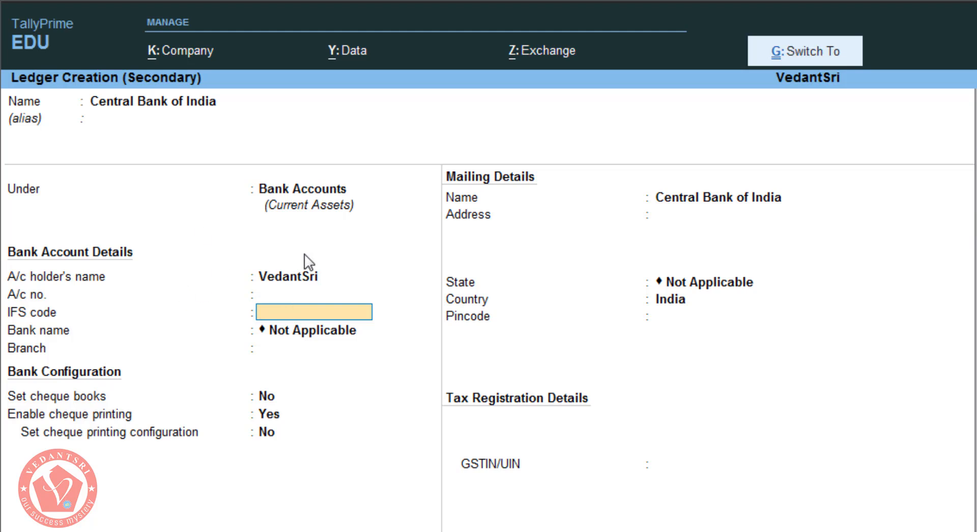
click(116, 99)
click(311, 191)
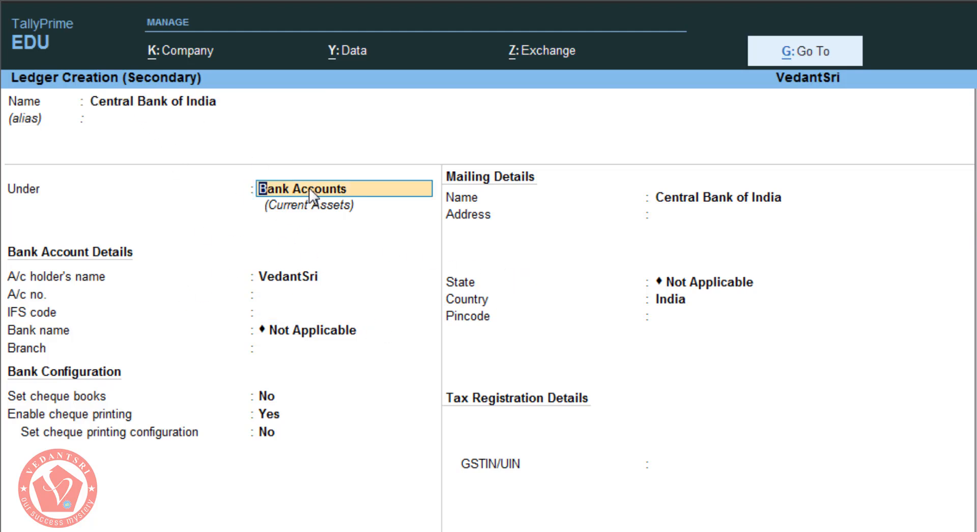
key(ctrl+a)
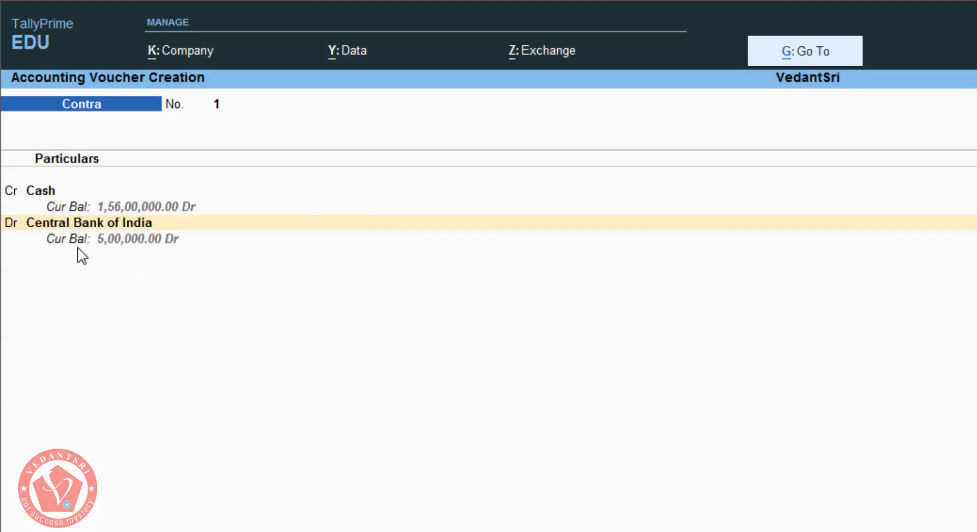
- Accept the 5,00,000.00 debit for Central Bank of India, review the credit and debit amounts, and save the contra voucher
click(29, 223)
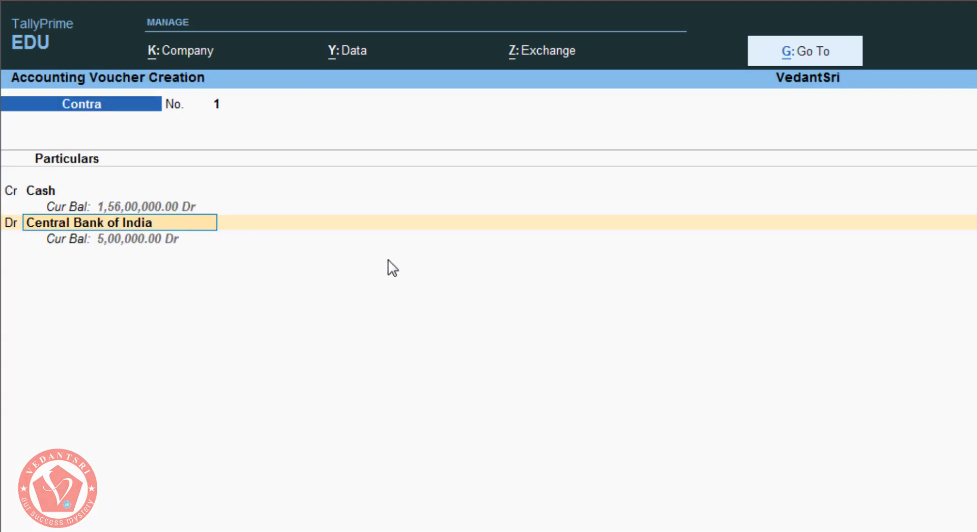
key(Return)
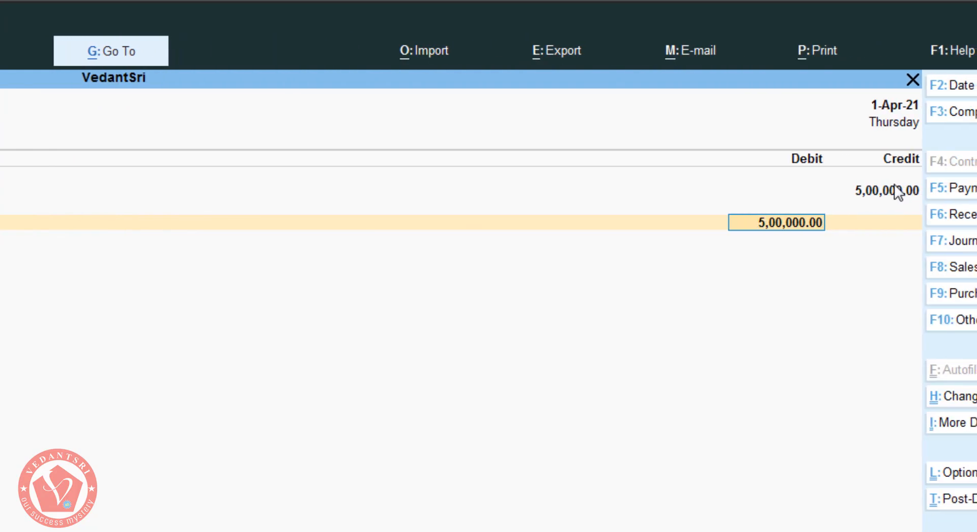
click(895, 189)
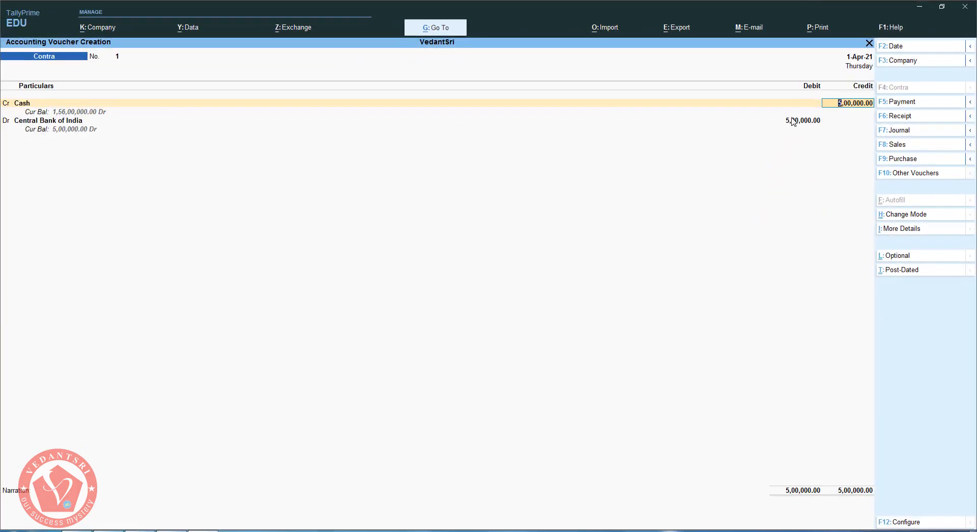
click(803, 122)
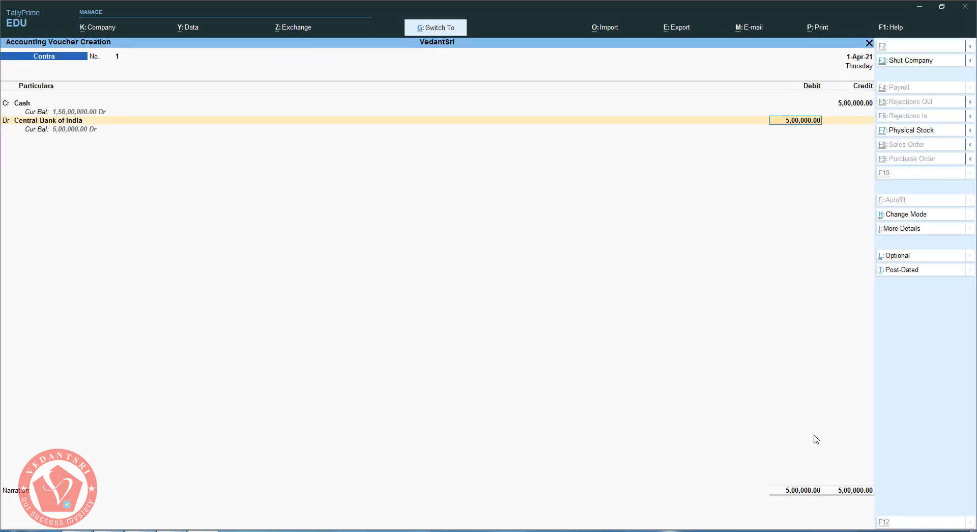
key(ctrl+a)
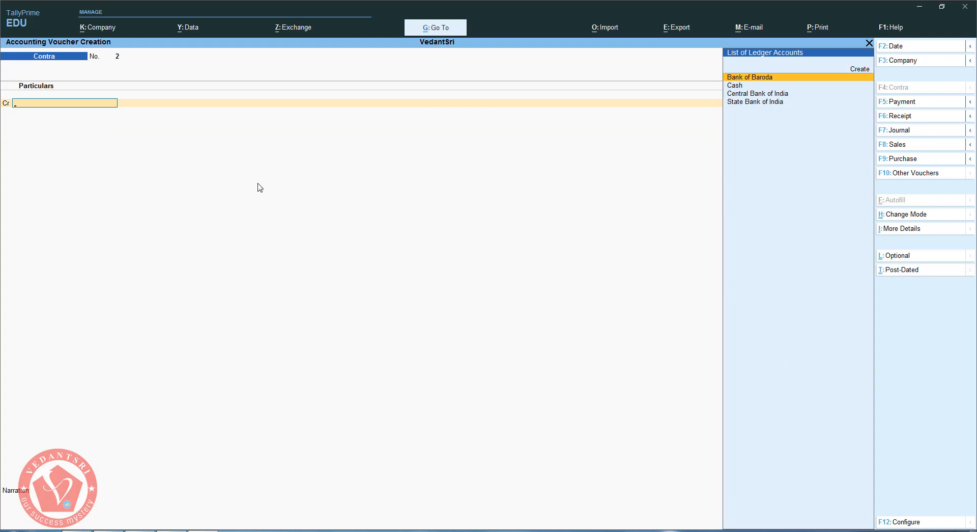
- Switch to the WordPad notes and review exercise 1 against exercise 2, comparing their banks, deposit amounts and debit and credit accounts
click(173, 530)
click(304, 292)
click(294, 257)
drag(304, 258, 516, 371)
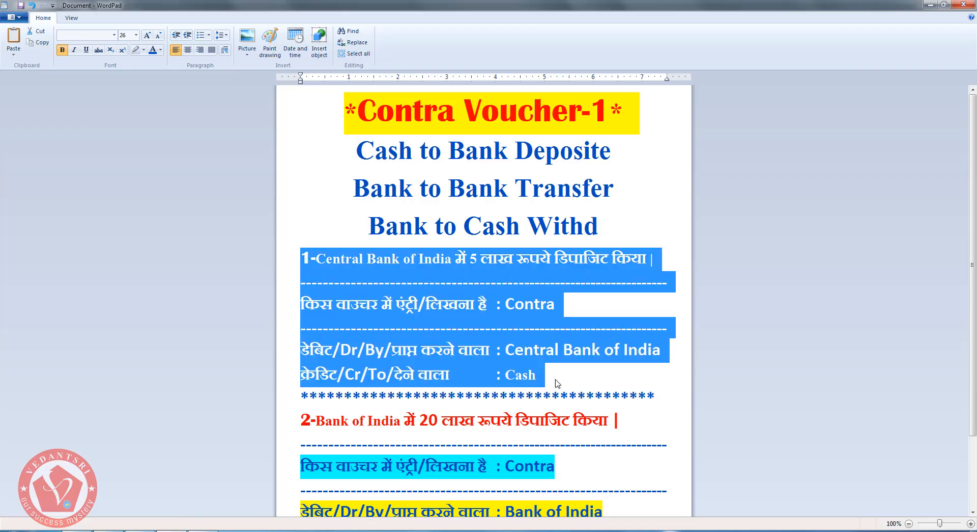
scroll(570, 383, down, 3)
drag(305, 337, 568, 457)
click(569, 457)
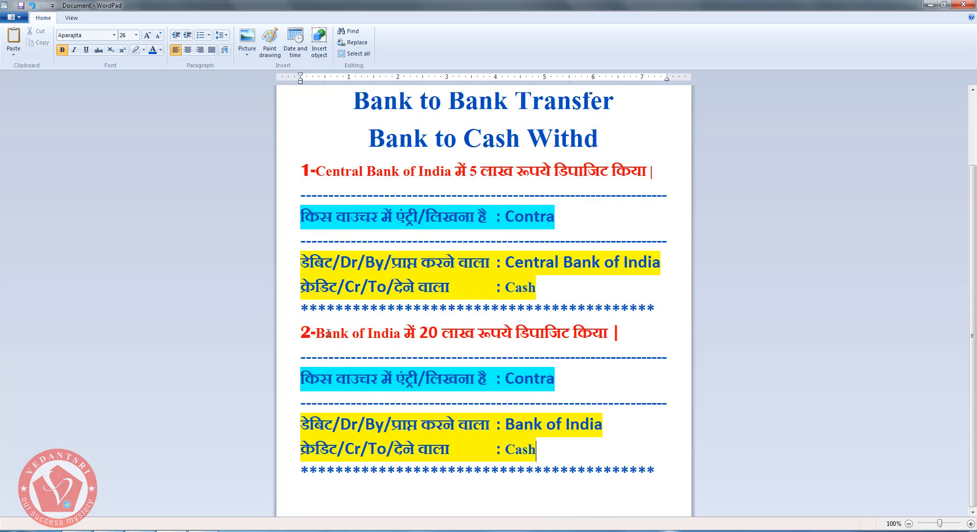
drag(316, 333, 402, 334)
scroll(401, 333, up, 3)
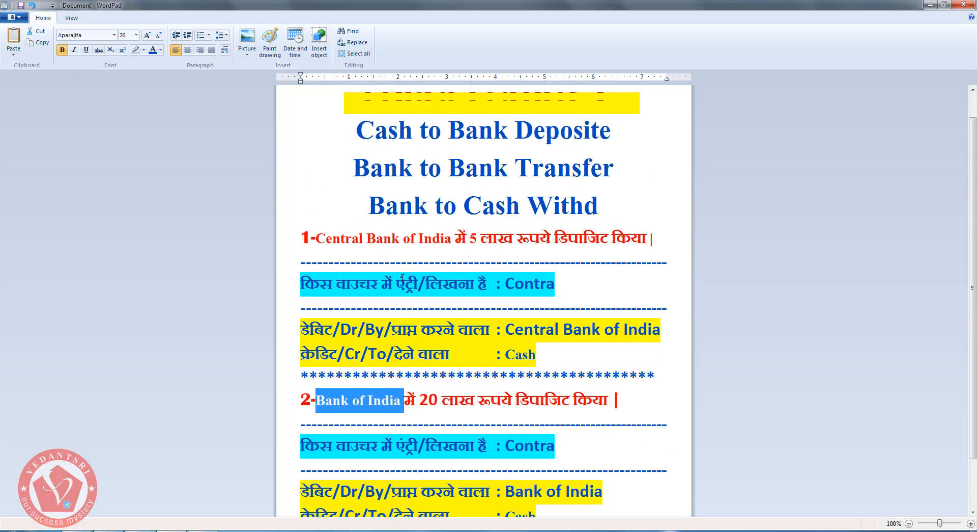
drag(317, 258, 555, 261)
scroll(413, 324, down, 3)
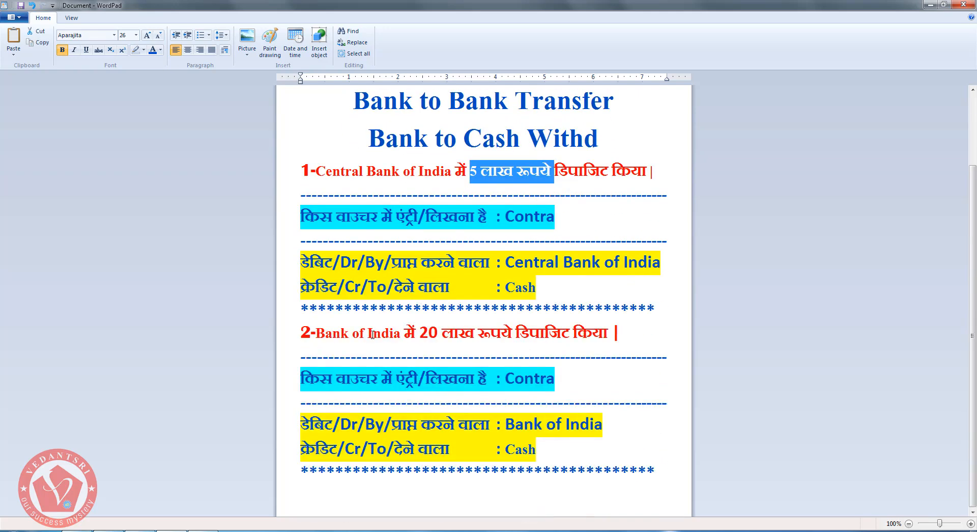
- Read exercise 2 in the notes for its bank, deposit amount and voucher type
drag(318, 333, 573, 346)
click(546, 333)
drag(422, 334, 344, 332)
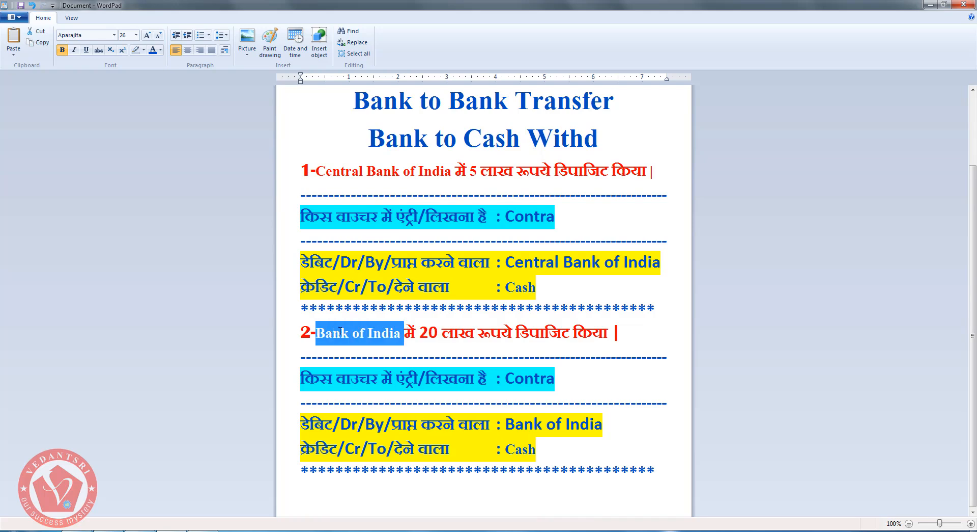
drag(502, 373, 561, 384)
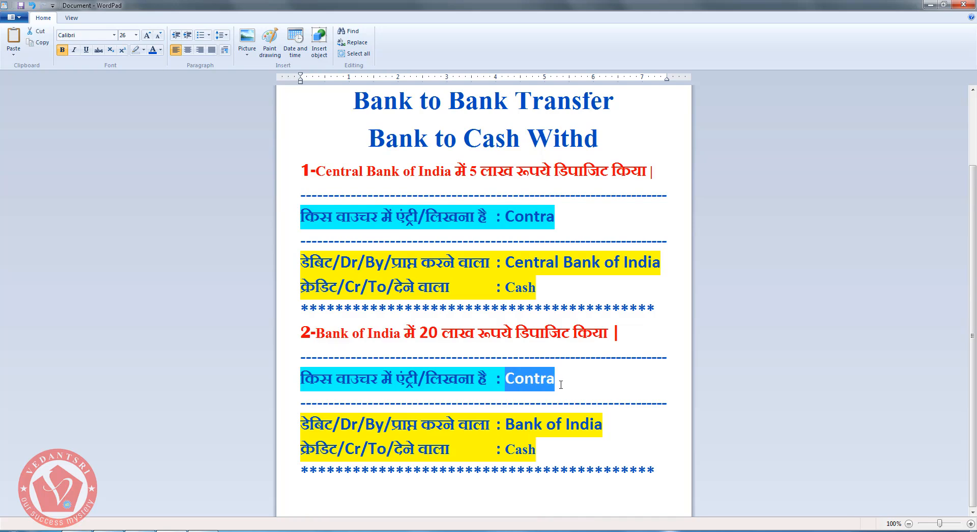
drag(437, 335, 463, 344)
drag(313, 334, 404, 334)
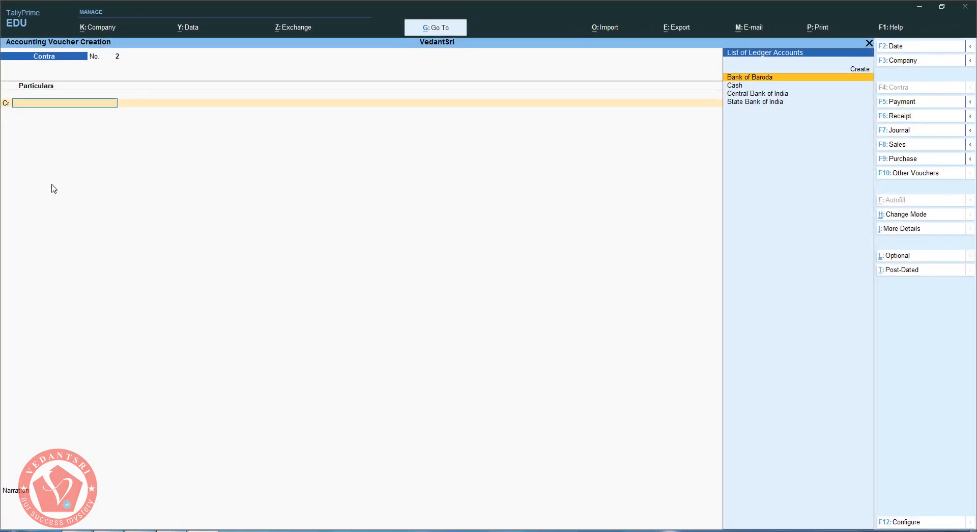
- Configure voucher entry to use To/By instead of Cr/Dr and save the configuration
key(F12)
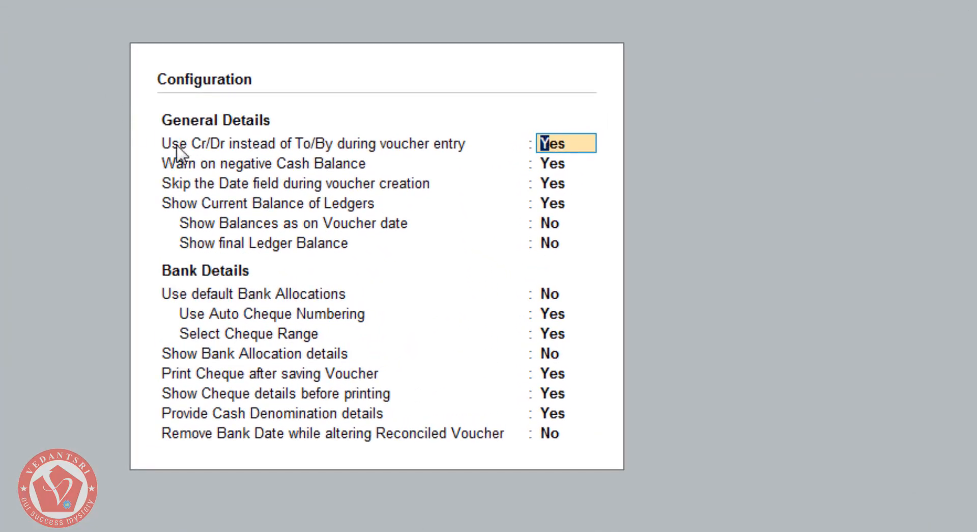
text(no)
key(Return)
key(ctrl+a)
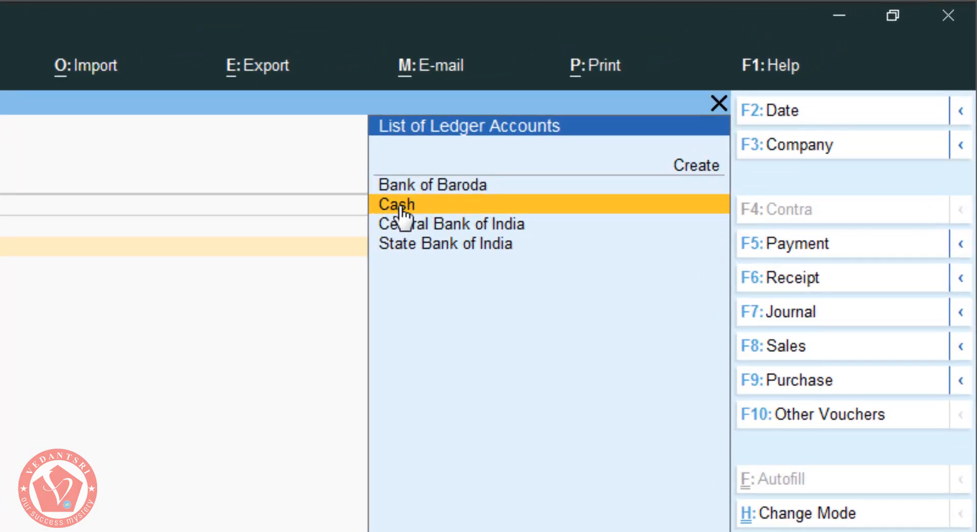
- Choose Cash as the To ledger, check exercise 2's deposit amount in the WordPad notes, and enter 2000000 as the credit in TallyPrime
click(402, 205)
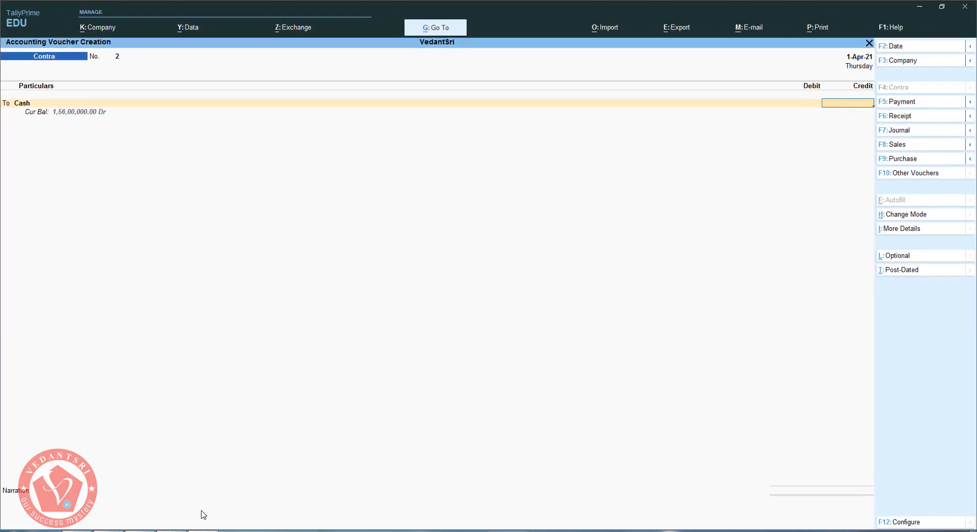
click(172, 530)
click(400, 356)
click(457, 337)
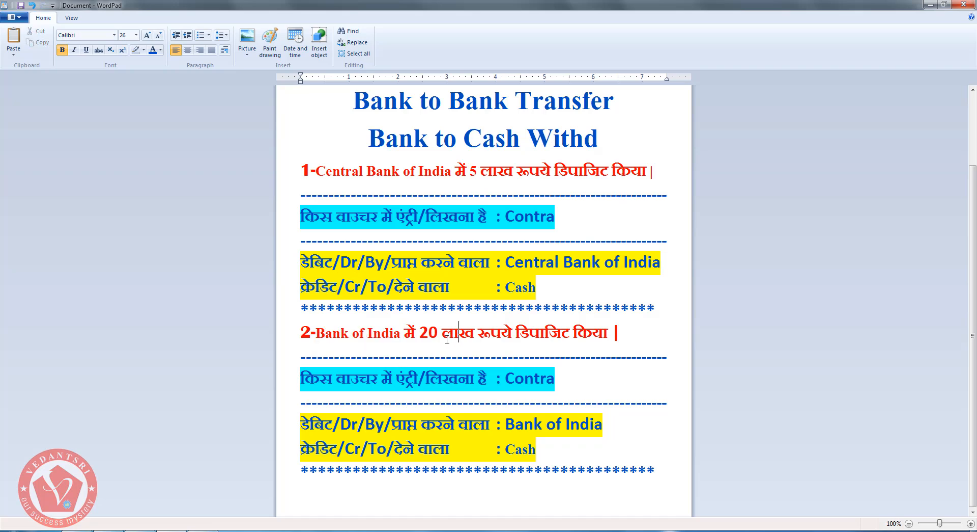
drag(477, 337, 421, 337)
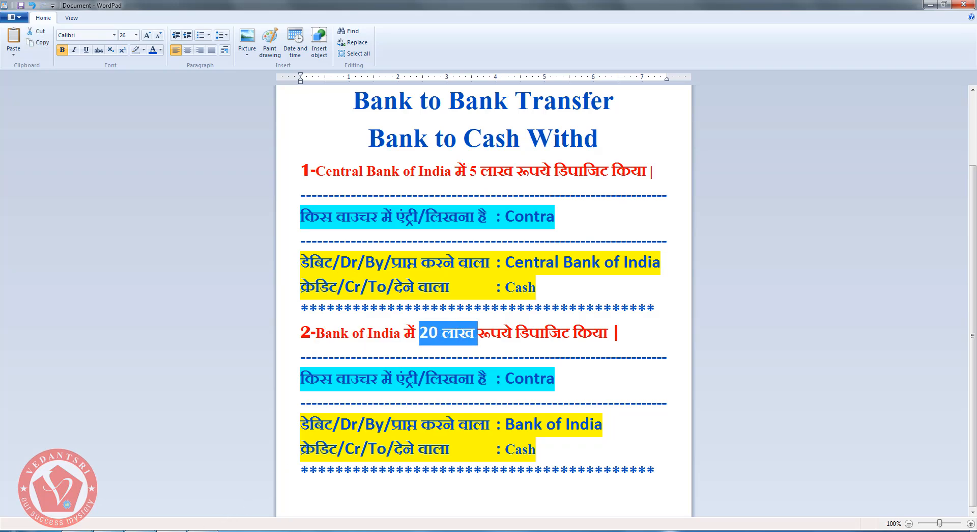
key(alt+Tab)
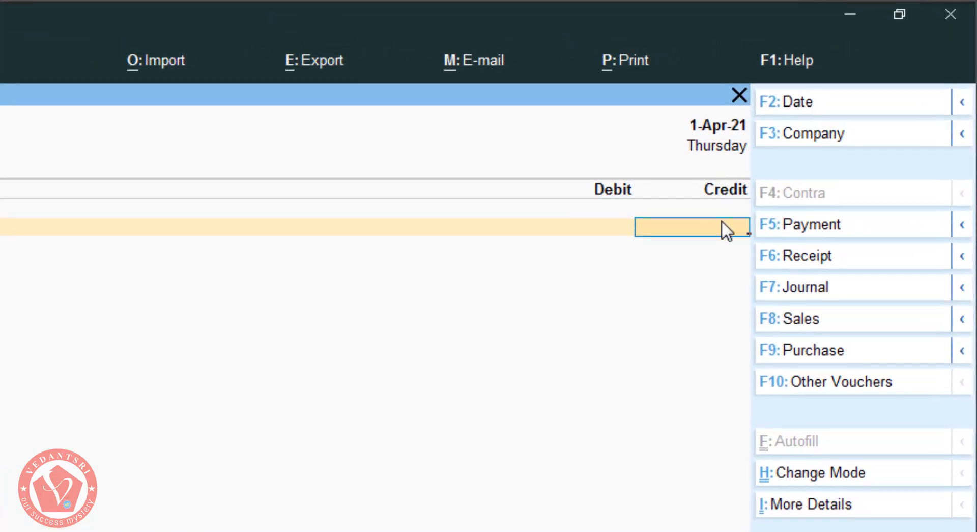
text(20000)
text(00)
key(Return)
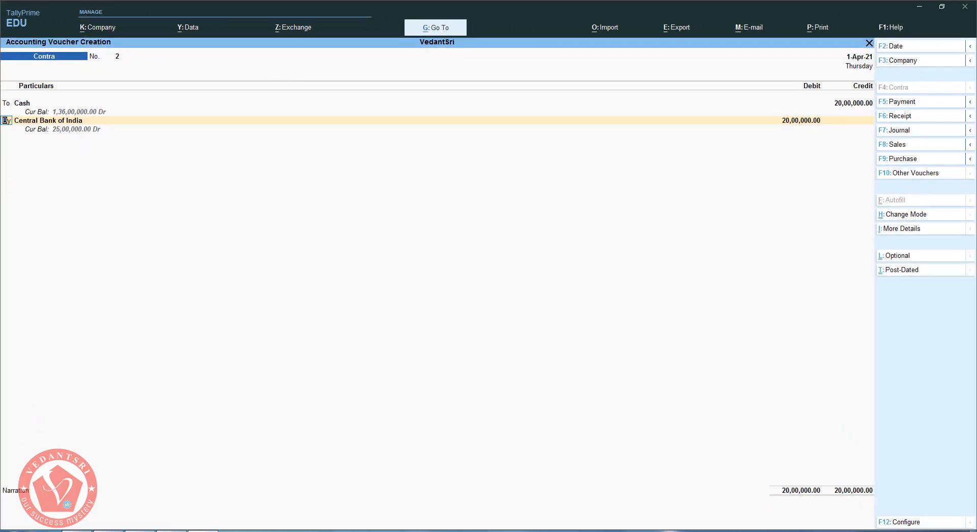
- Check exercise 2's bank name in the WordPad notes and open the By ledger of the TallyPrime contra voucher for editing
key(alt+Tab)
click(429, 332)
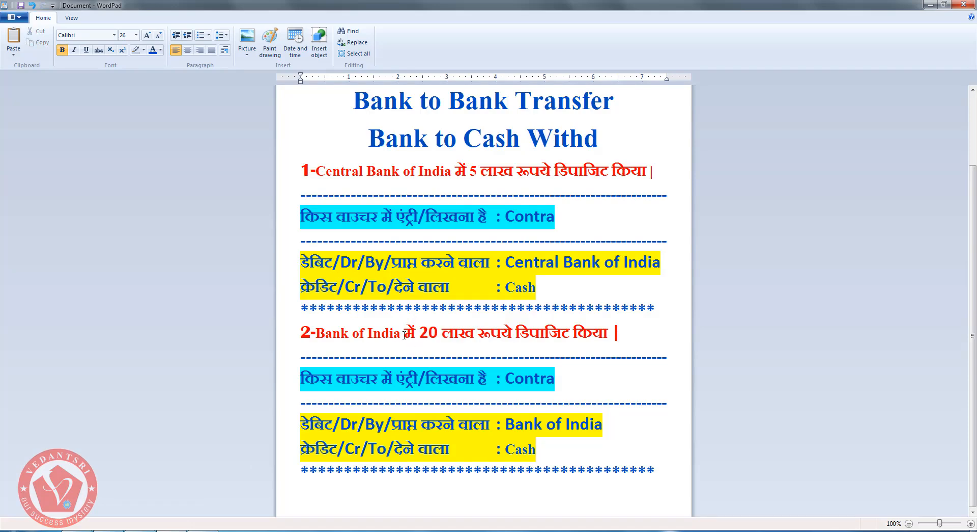
drag(406, 335, 316, 334)
key(alt+Tab)
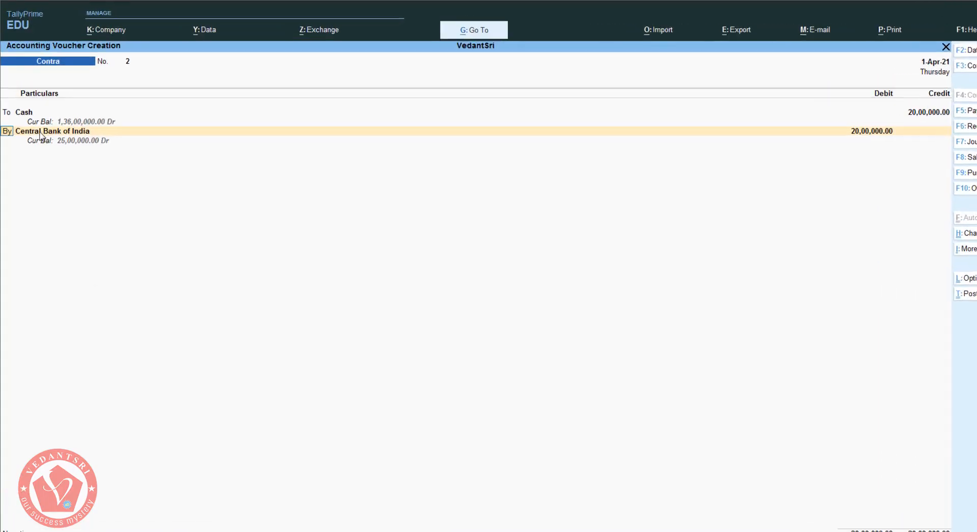
click(37, 132)
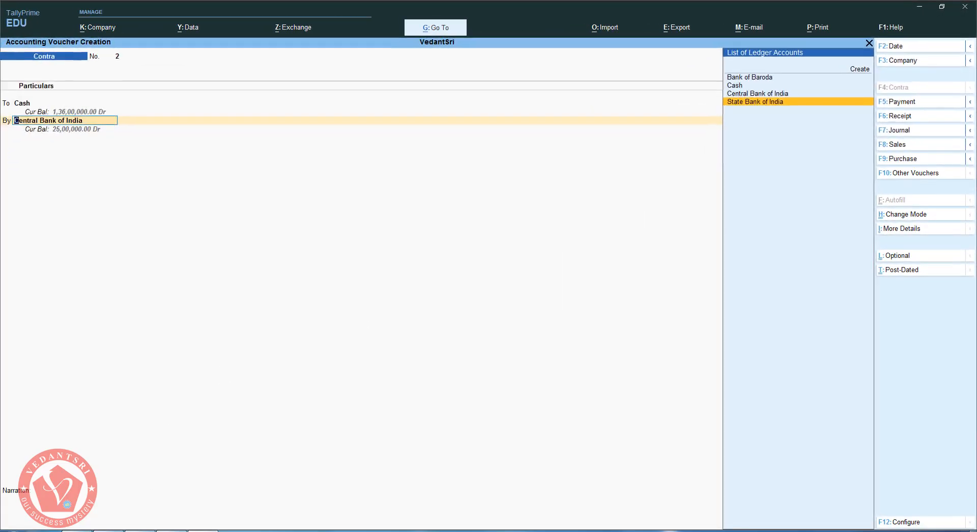
key(alt+Tab)
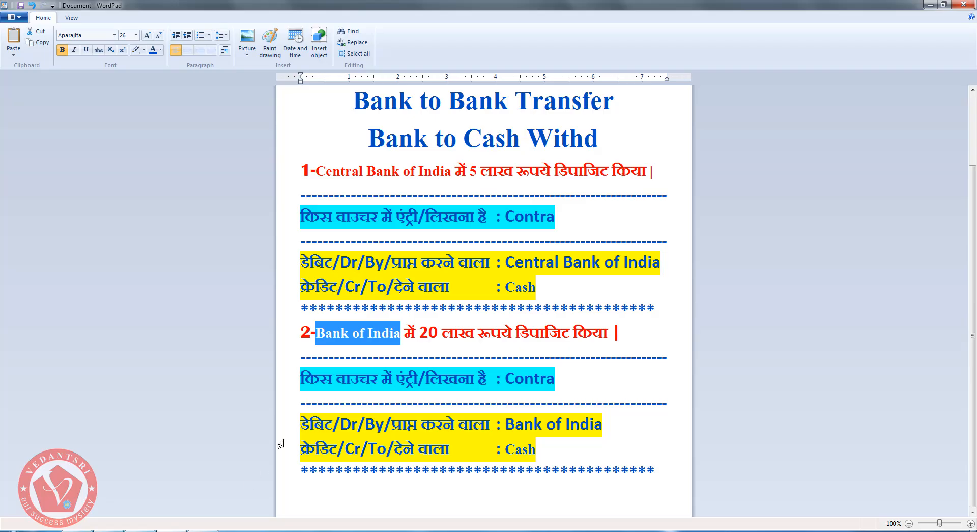
click(382, 334)
drag(404, 330, 316, 333)
key(alt+Tab)
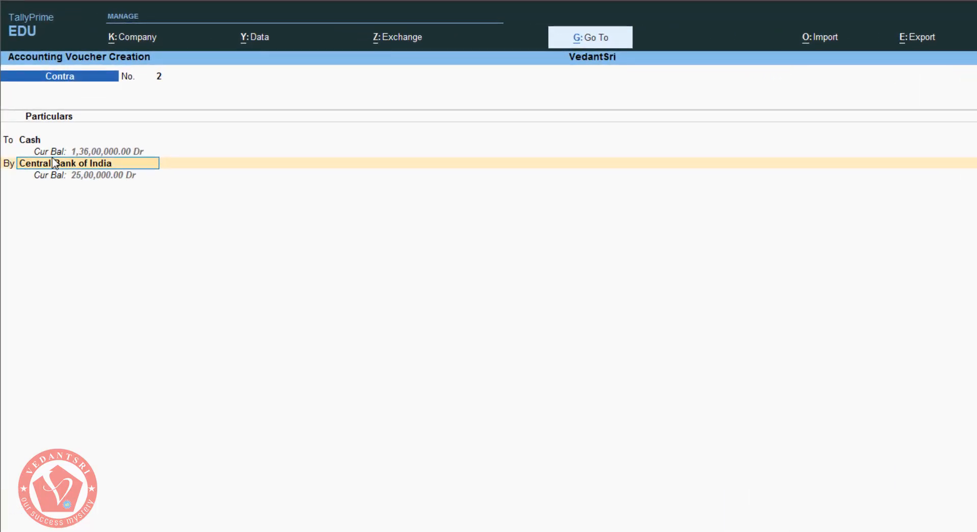
- Create the ledger Bank of India under Bank Accounts for the By entry, and save the contra voucher with its 20,00,000.00 debit
key(alt+c)
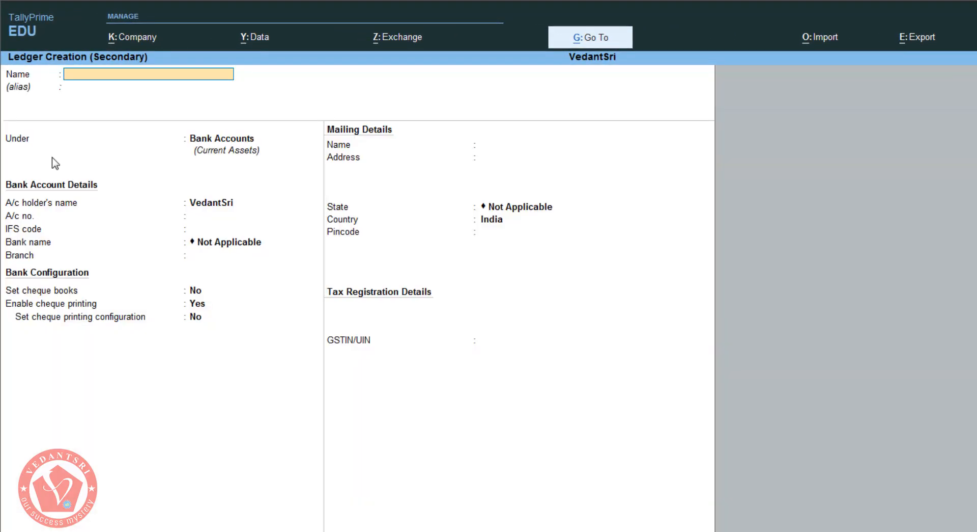
text(Bank of India)
key(Return)
key(Return)
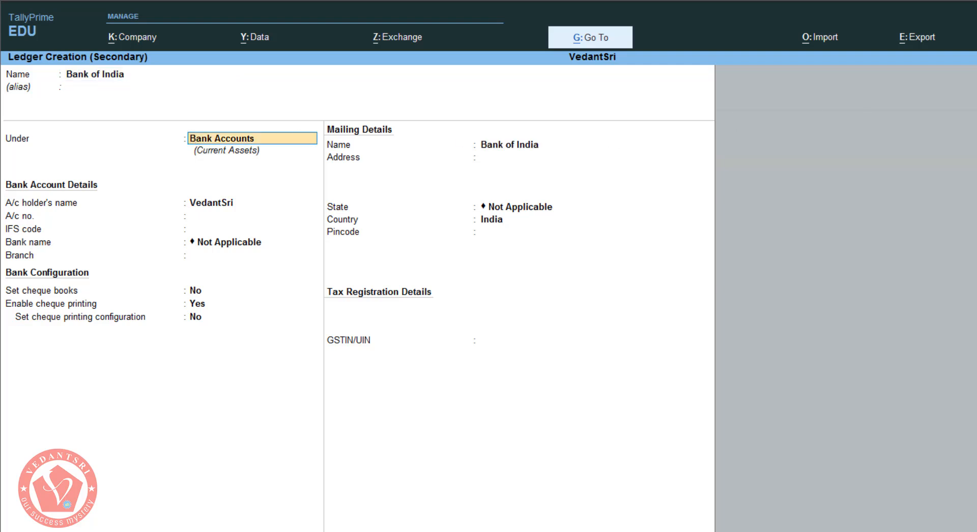
key(ctrl+a)
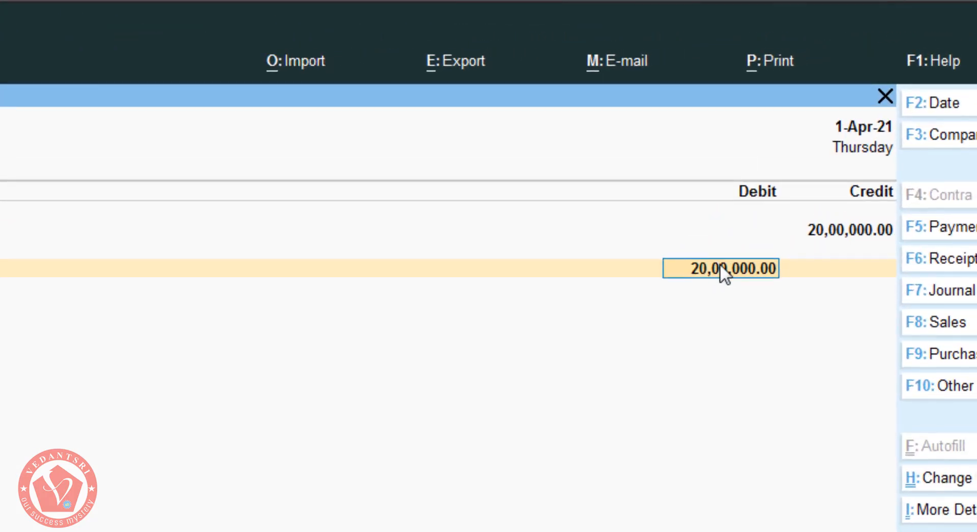
key(ctrl+a)
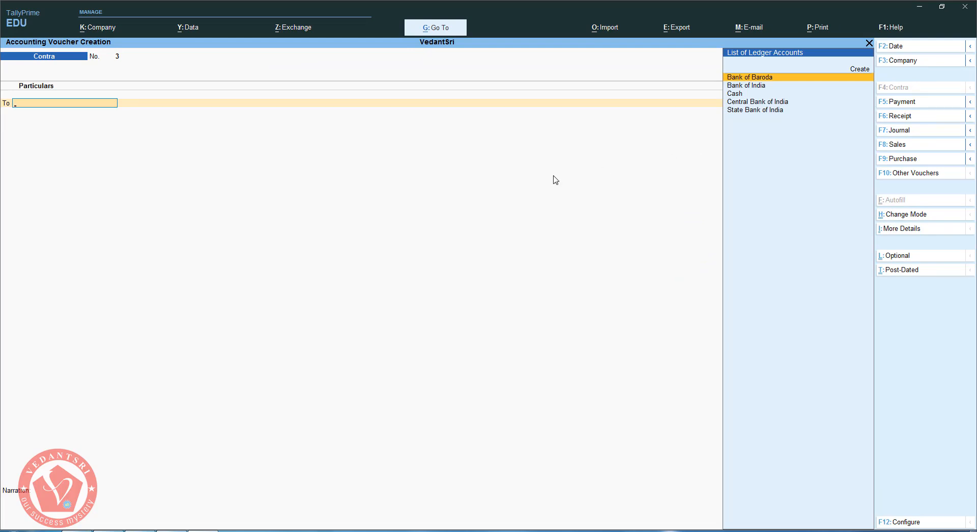
- Review the saved contra vouchers 1 and 2, and return to the blank contra voucher
key(Page_Up)
key(Page_Up)
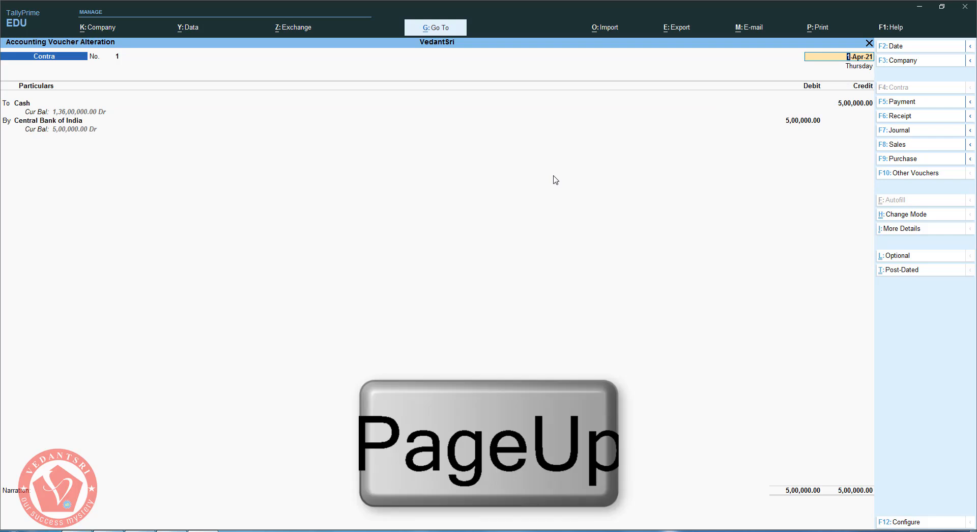
key(Page_Down)
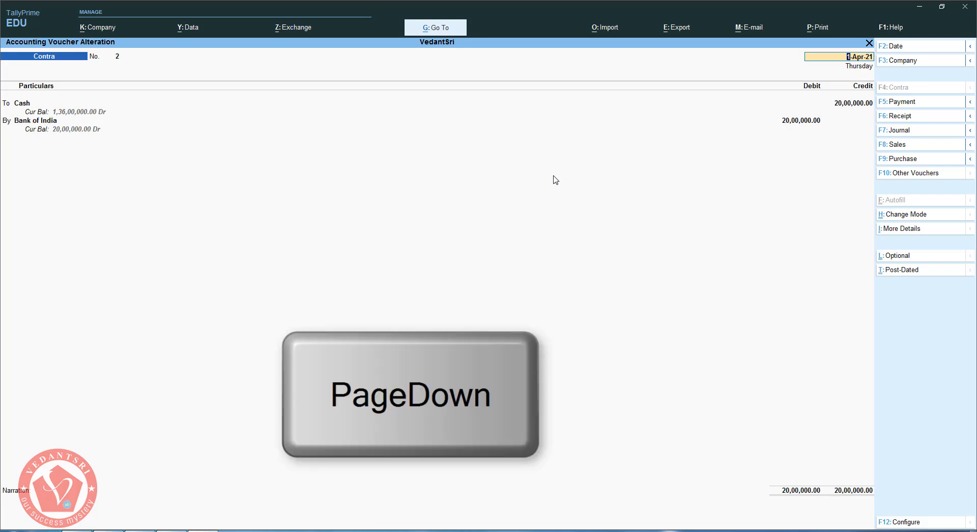
key(Page_Down)
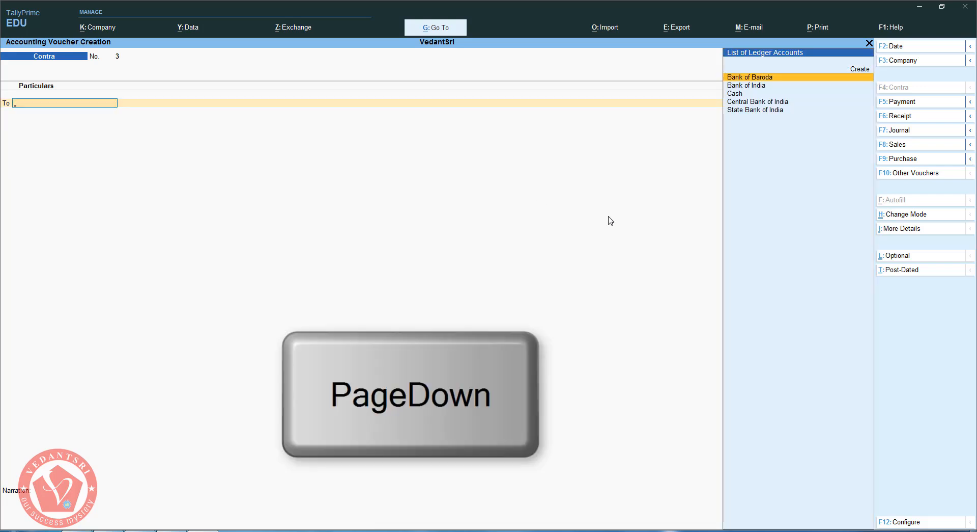